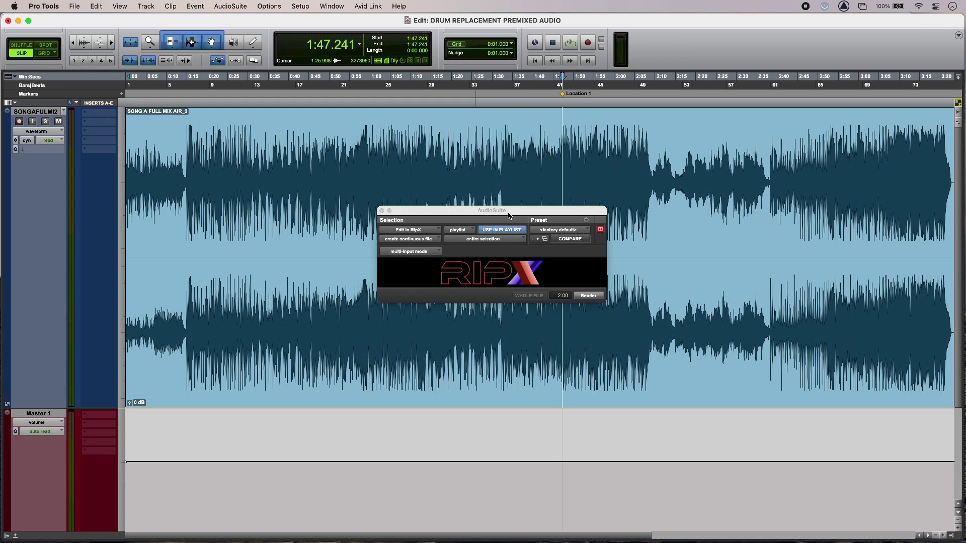
{"action": "key", "text": "space"}
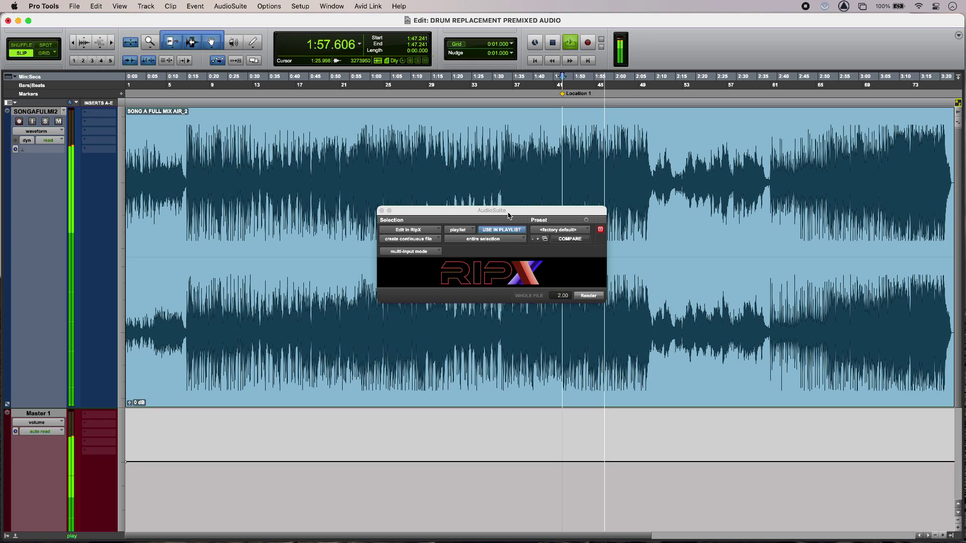
{"action": "key", "text": "space"}
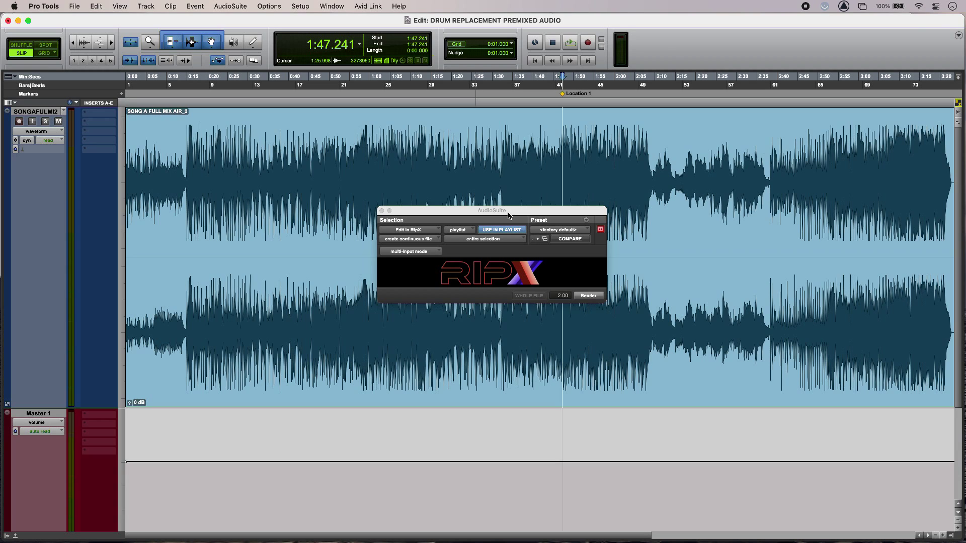
- Render the entire full-mix clip into RipX DeepAudio for stem separation
{"action": "key", "text": "super+a"}
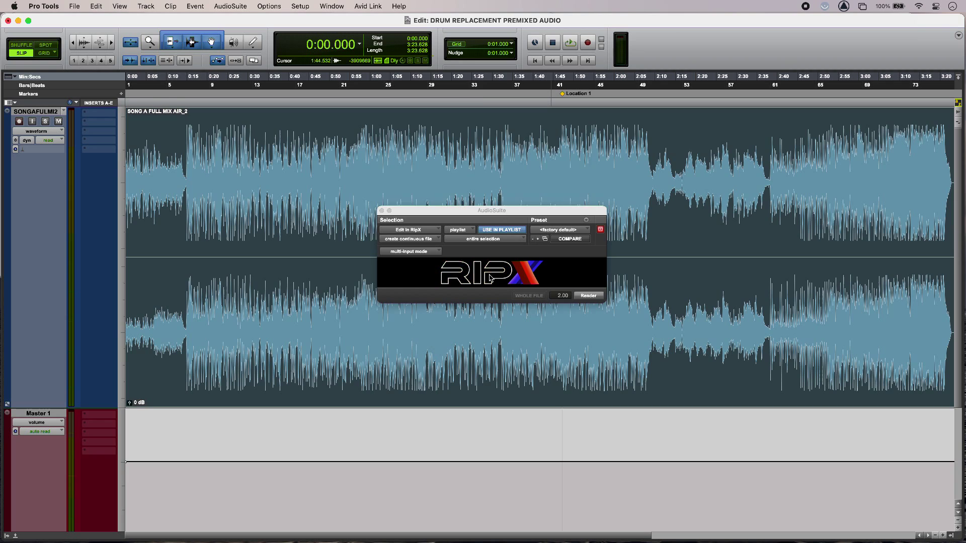
{"action": "key", "text": "Return"}
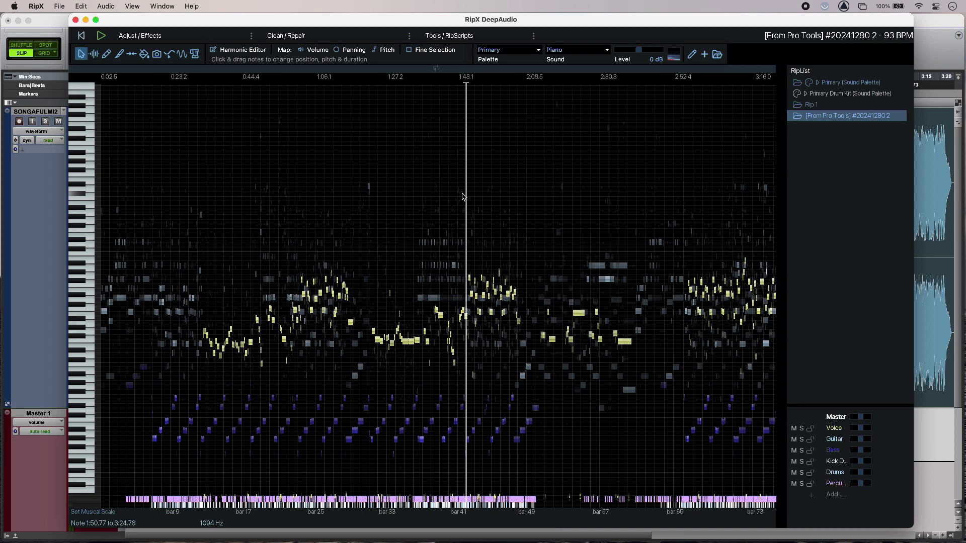
- Play back the ripped mix separated into Voice, Guitar, Bass, Kick, Drums and Percussion
{"action": "key", "text": "space"}
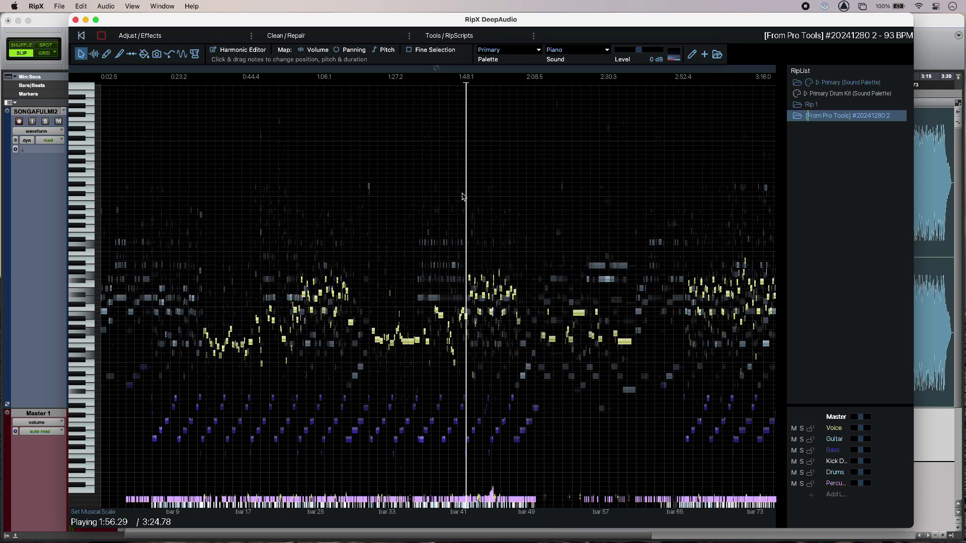
{"action": "key", "text": "space"}
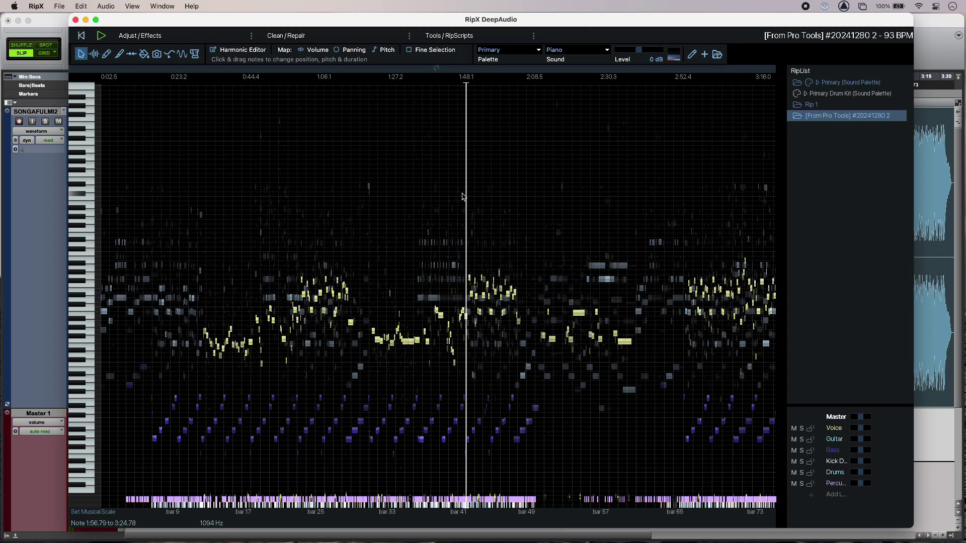
- Solo the Kick layer during playback so only the kick hits are heard
{"action": "key", "text": "space"}
{"action": "left_click", "coordinate": [802, 462]}
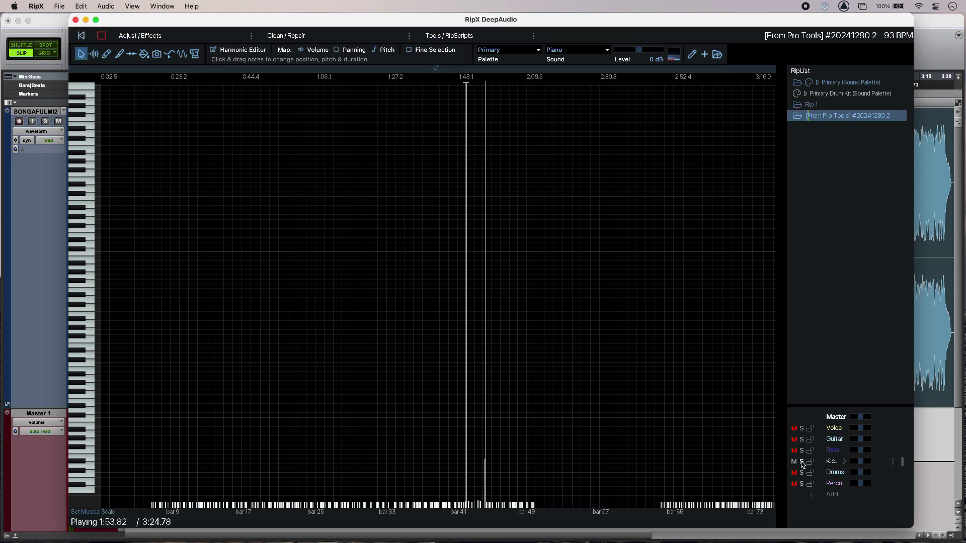
{"action": "key", "text": "space"}
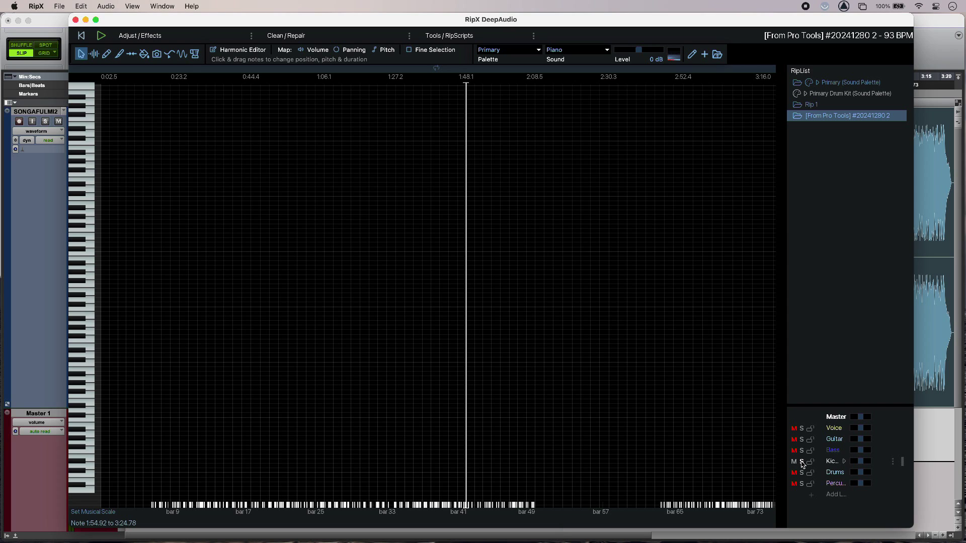
- Keep the kick soloed and set the export format to MIDI Notes (.mid), single file
{"action": "left_click", "coordinate": [802, 462]}
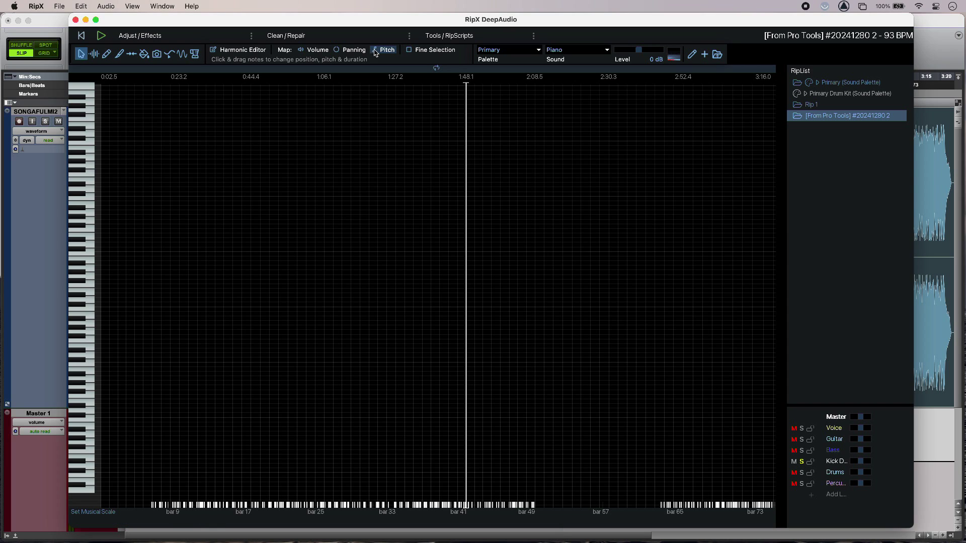
{"action": "left_click", "coordinate": [60, 5]}
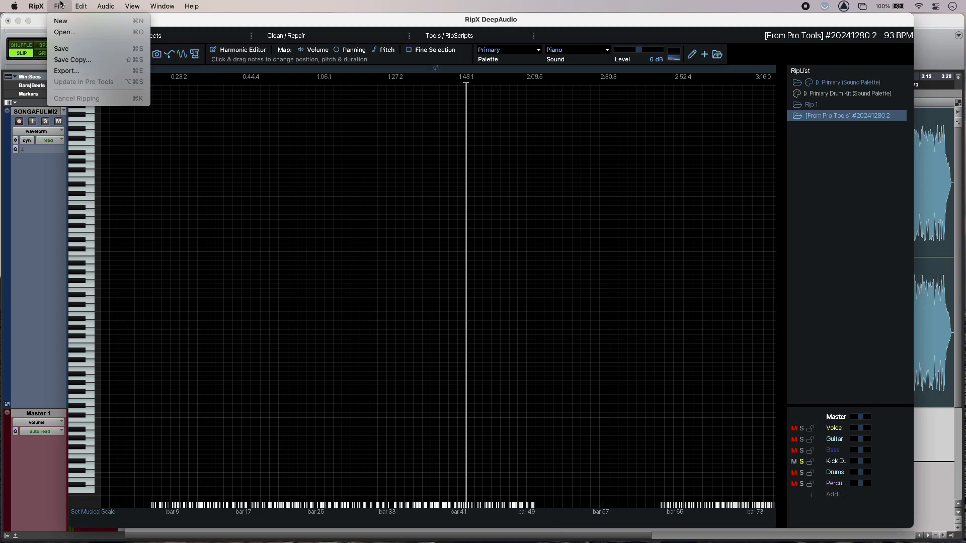
{"action": "left_click", "coordinate": [88, 70]}
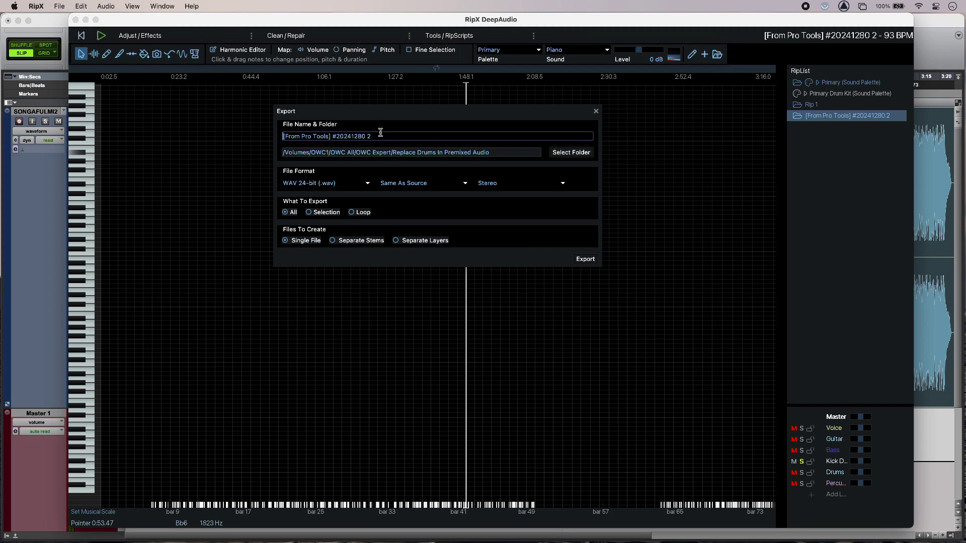
{"action": "left_click", "coordinate": [337, 186]}
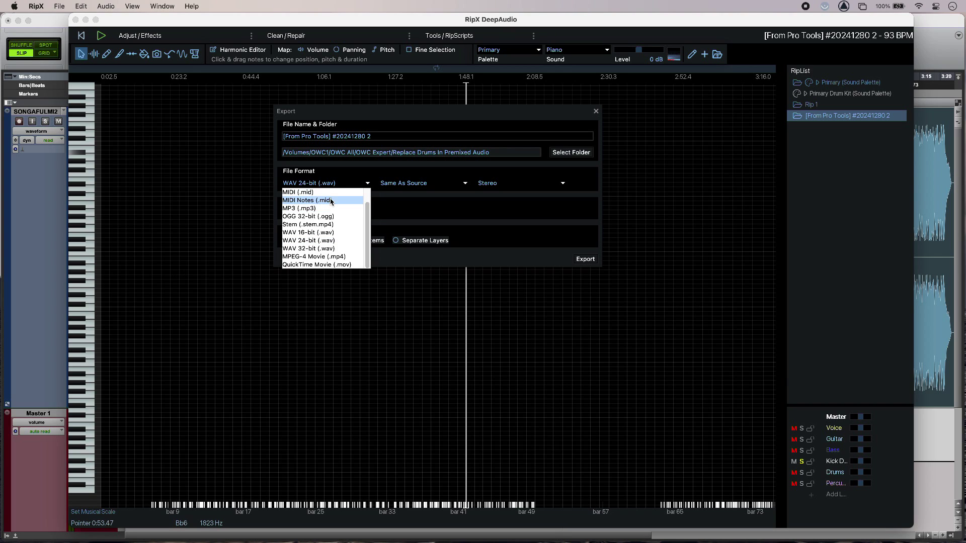
{"action": "left_click", "coordinate": [331, 200]}
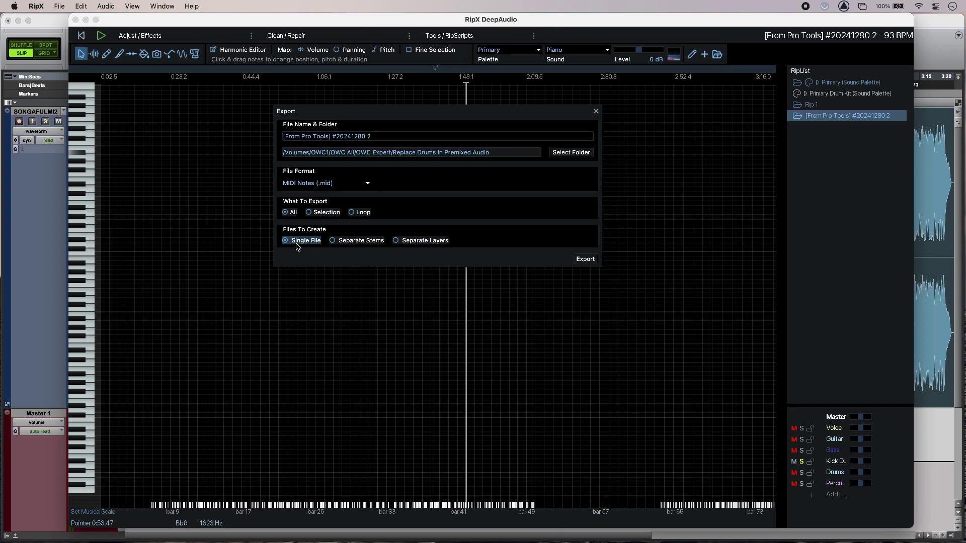
- Export the kick as a MIDI file, then unsolo it and play all layers
{"action": "left_click", "coordinate": [585, 259]}
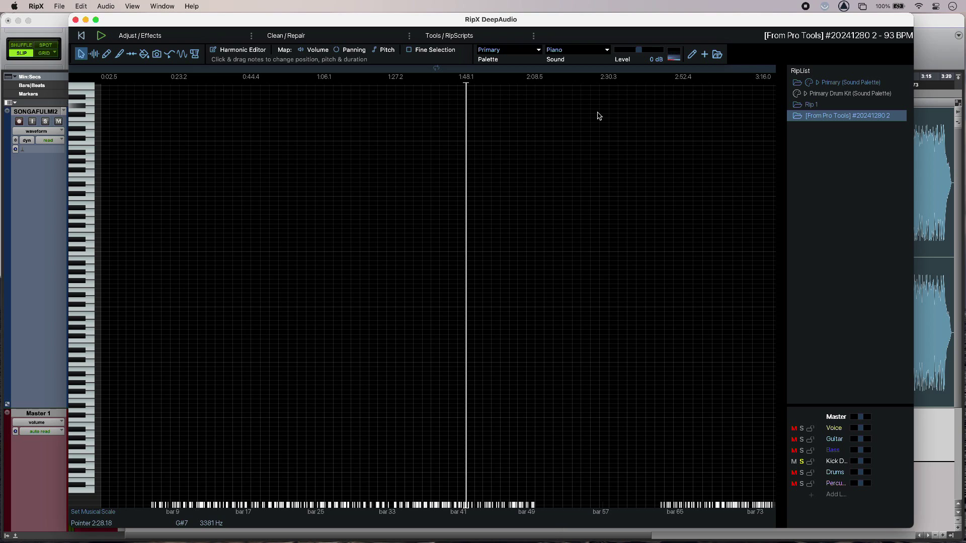
{"action": "left_click", "coordinate": [802, 461]}
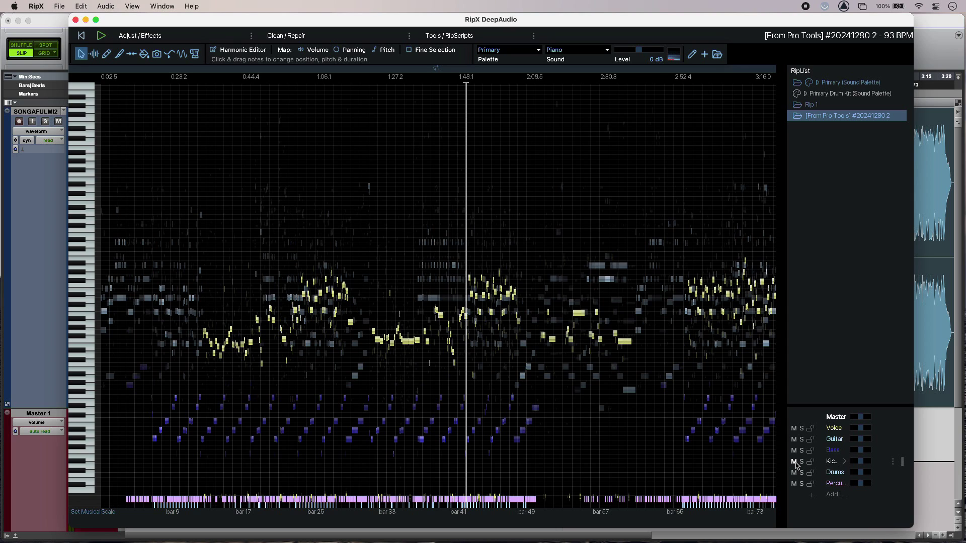
{"action": "key", "text": "space"}
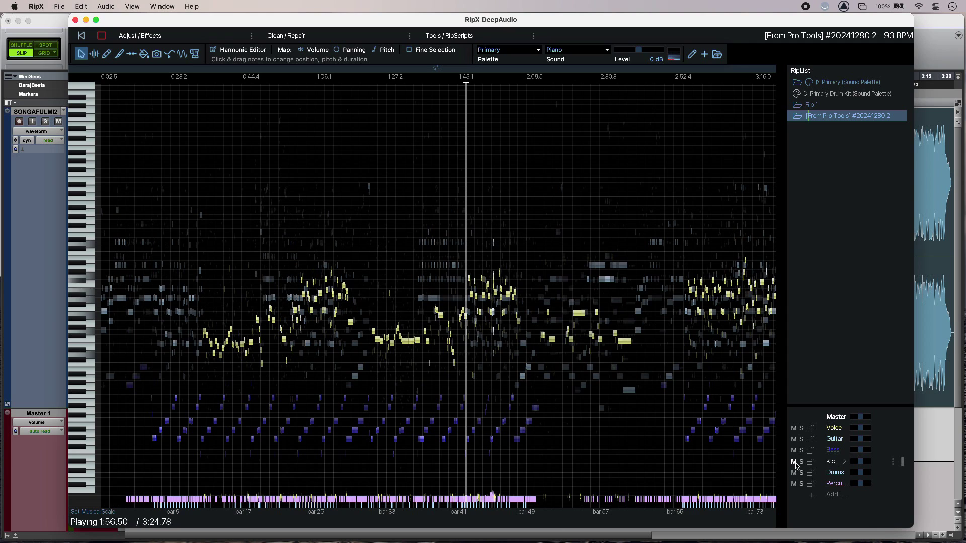
{"action": "key", "text": "space"}
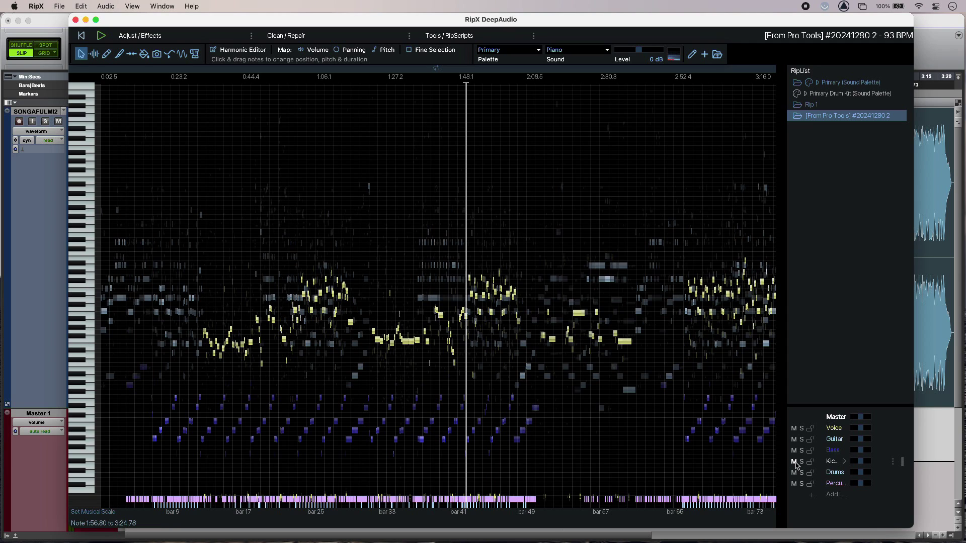
- Mute the Kick Drum layer and open Export with the file name selected
{"action": "left_click", "coordinate": [794, 462]}
{"action": "key", "text": "super+e"}
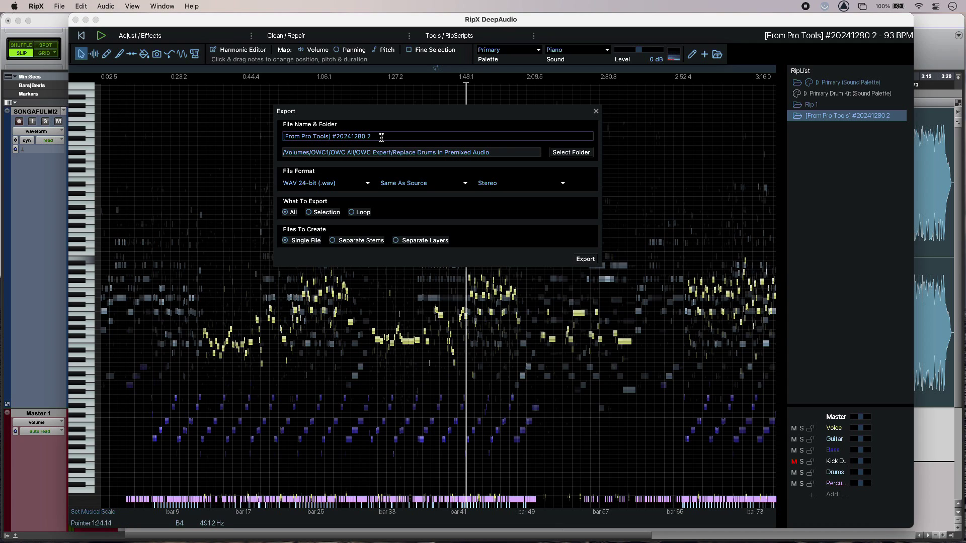
{"action": "left_click_drag", "start_coordinate": [382, 137], "coordinate": [254, 141]}
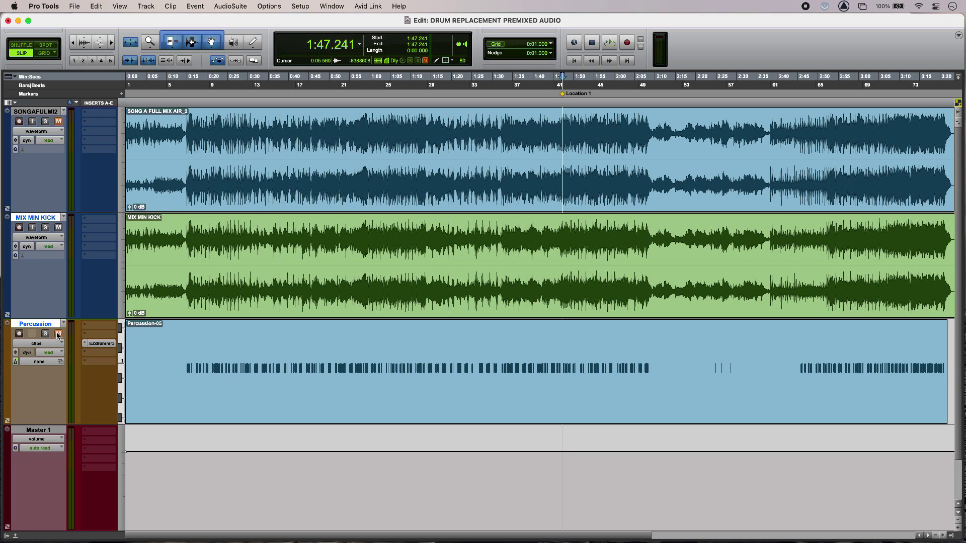
- Play the session with the original mix, MIX MIN KICK and Percussion MIDI tracks
{"action": "key", "text": "space"}
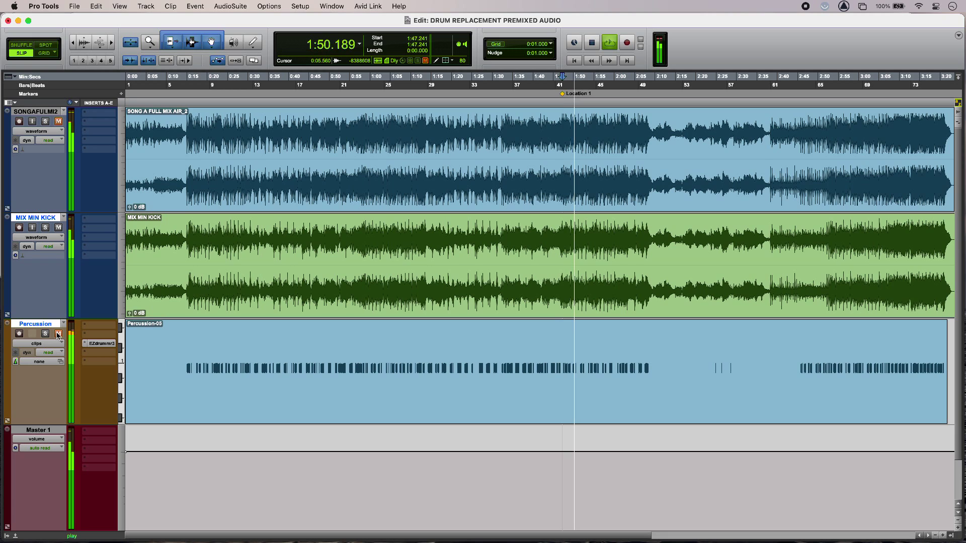
{"action": "key", "text": "space"}
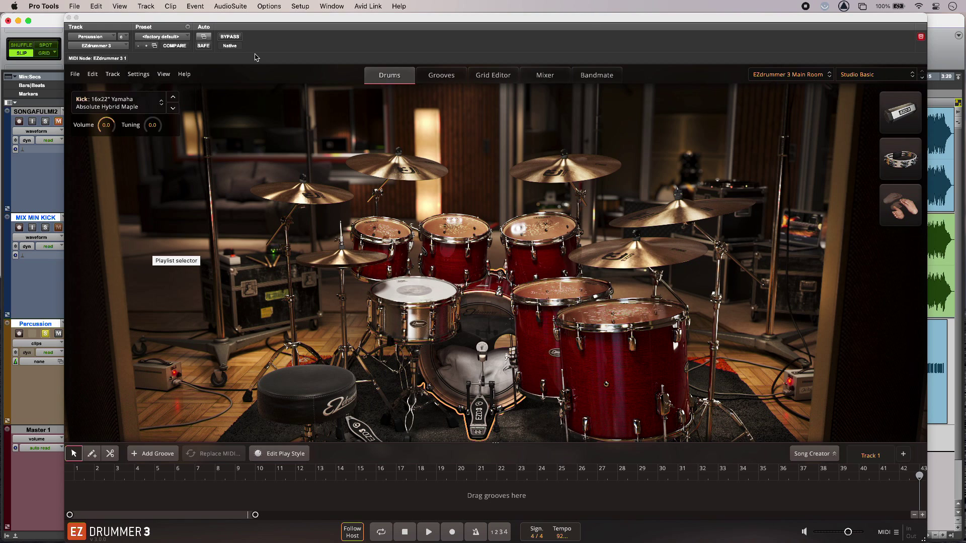
- Solo the Percussion track while auditioning the EZdrummer kit, then show the drum room list
{"action": "key", "text": "space"}
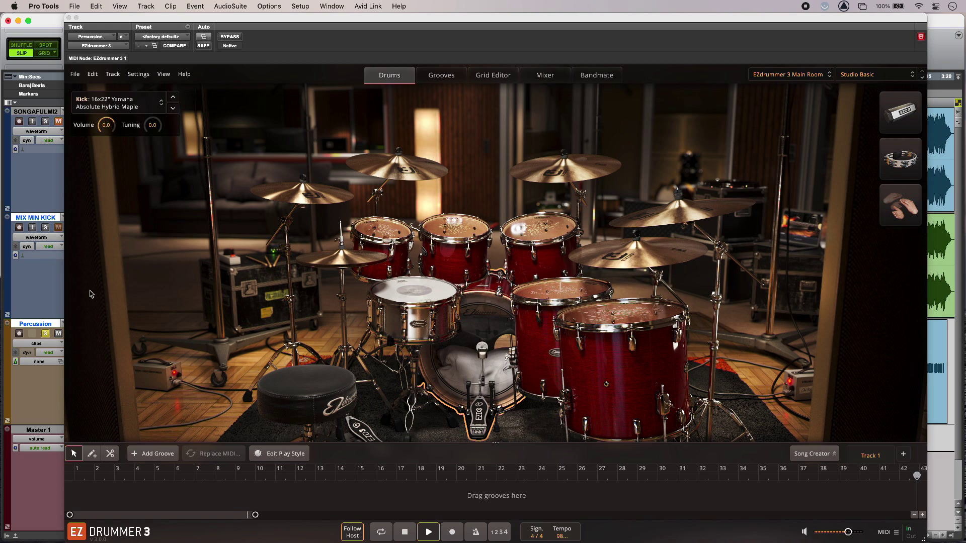
{"action": "left_click", "coordinate": [45, 334]}
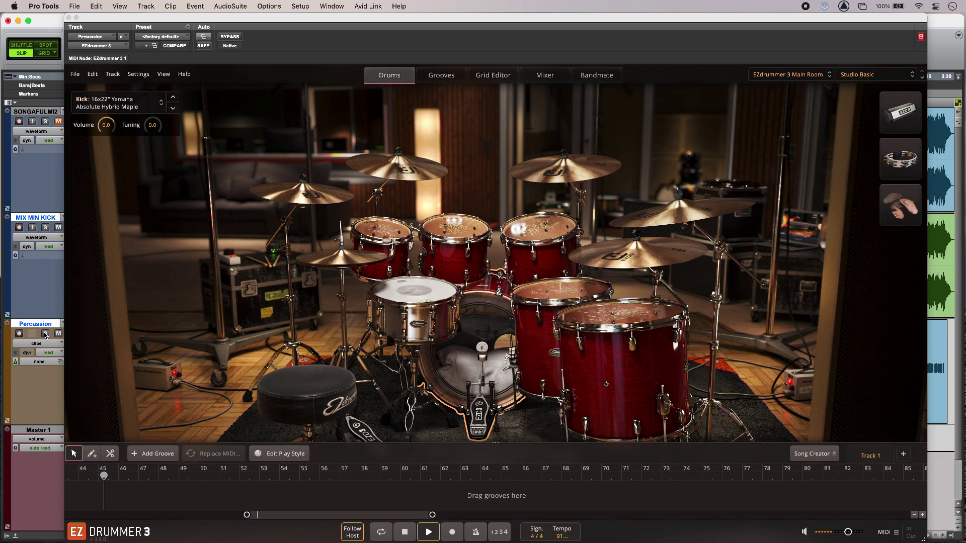
{"action": "key", "text": "space"}
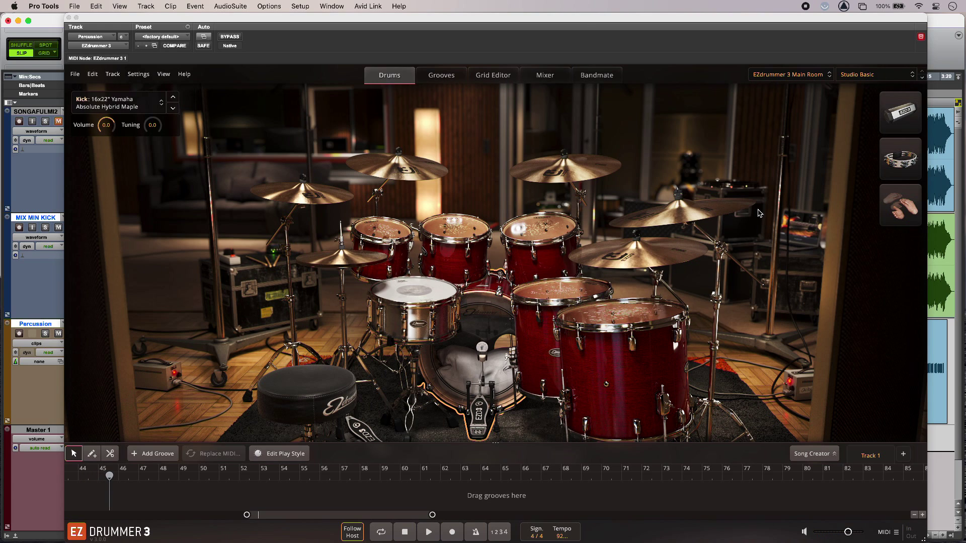
{"action": "left_click", "coordinate": [814, 78]}
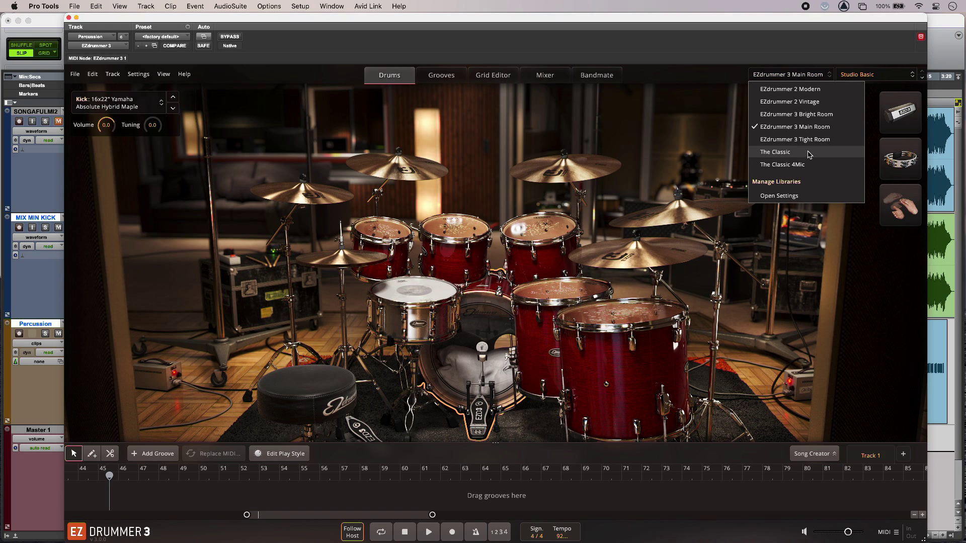
- Load the Bright Room kit and step the kick to the 14x22" Ludwig Classic 3-Ply Maple
{"action": "left_click", "coordinate": [802, 114]}
{"action": "key", "text": "space"}
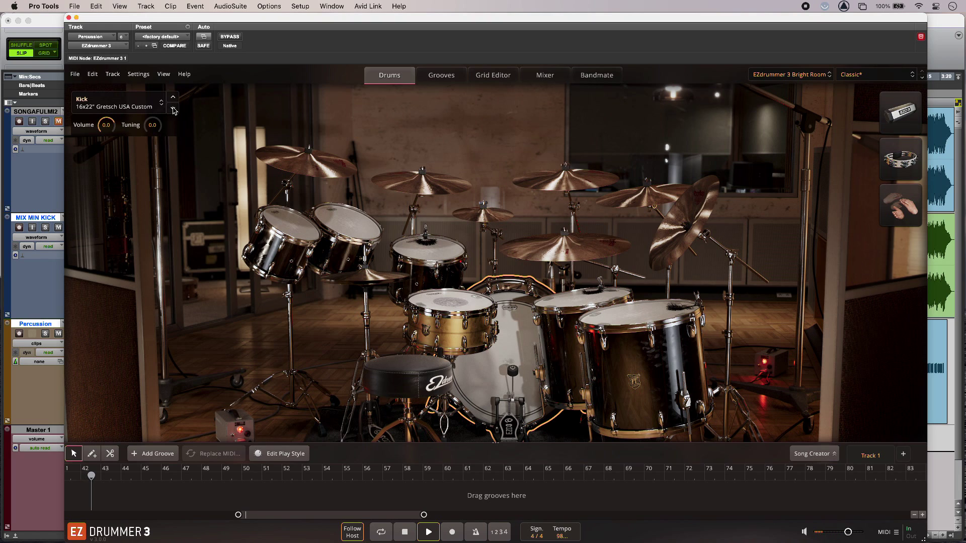
{"action": "left_click", "coordinate": [173, 110]}
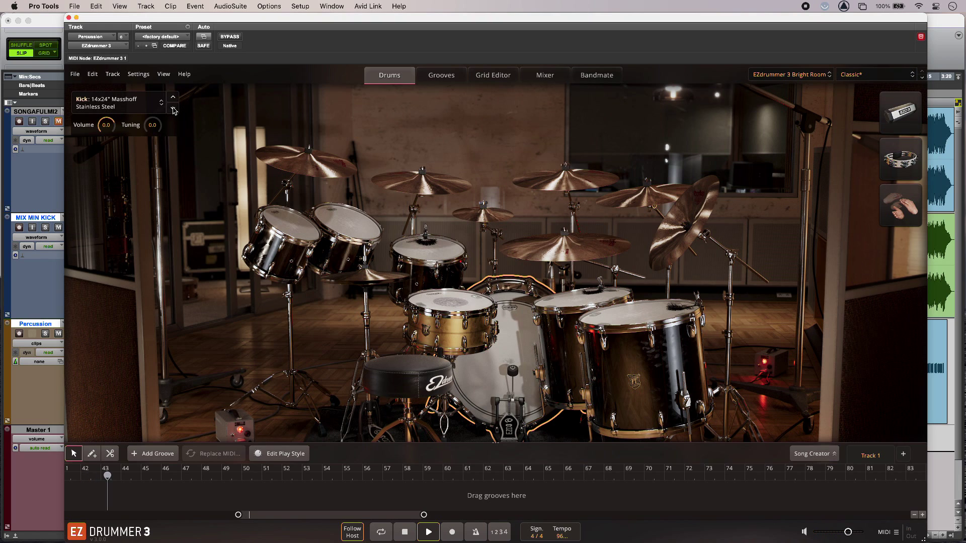
{"action": "left_click", "coordinate": [174, 109]}
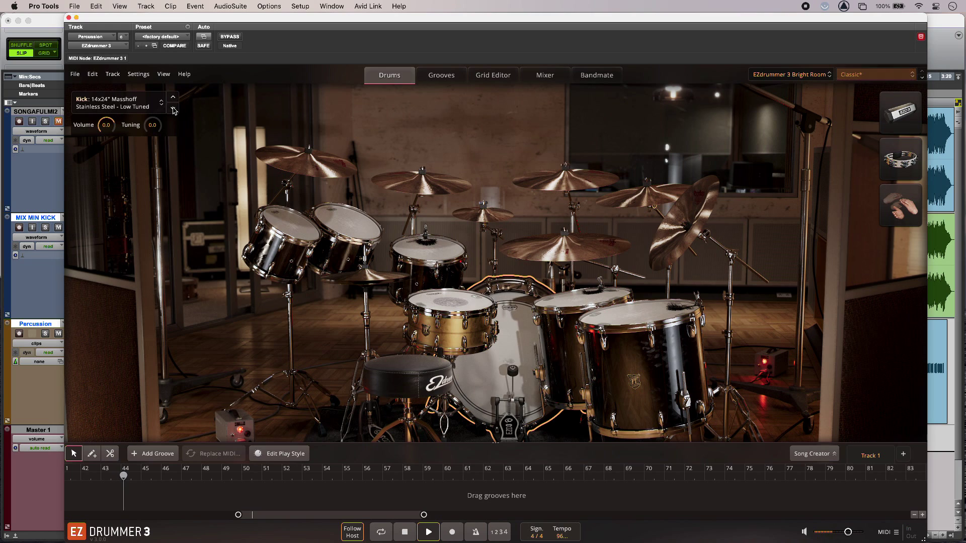
{"action": "left_click", "coordinate": [174, 110]}
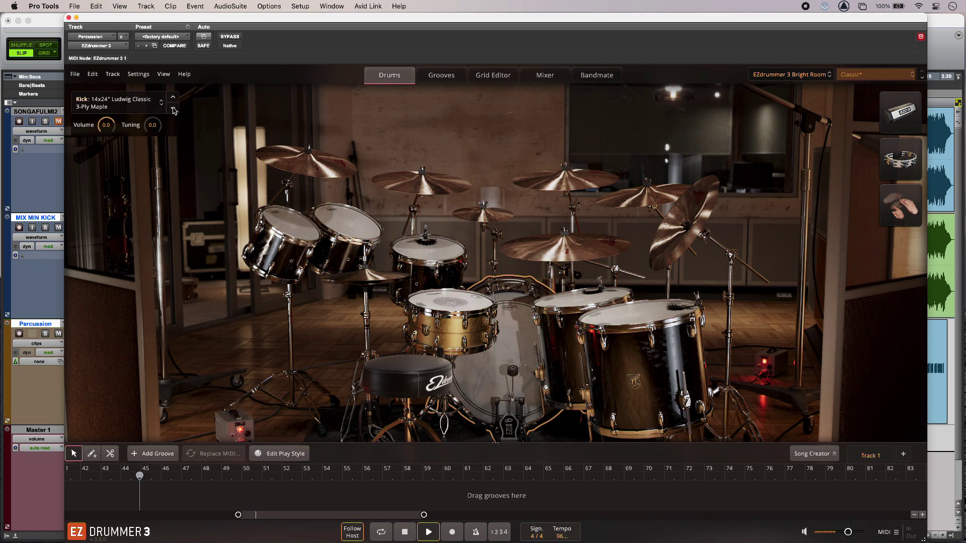
{"action": "left_click", "coordinate": [174, 110]}
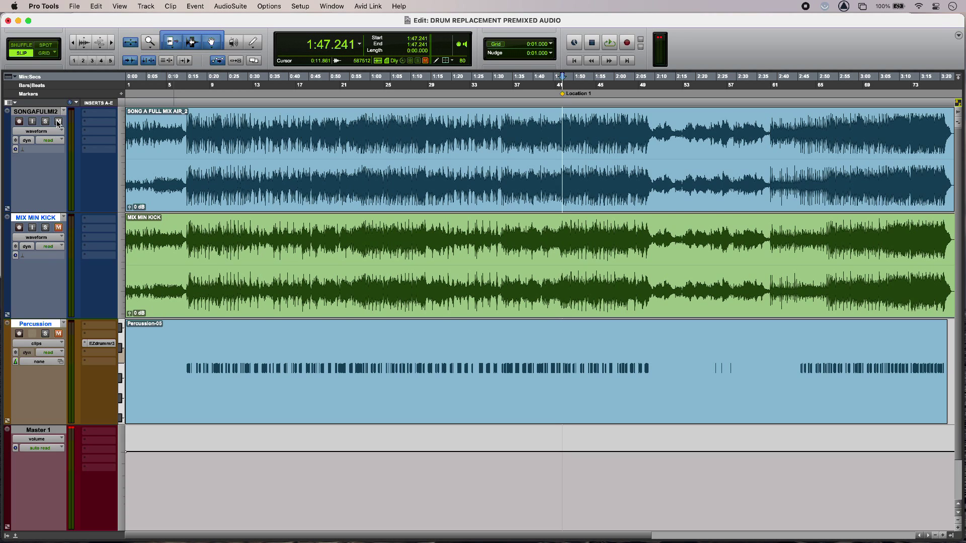
- Play the session from 1:47 twice to hear the new EZdrummer kick in the mix
{"action": "key", "text": "space"}
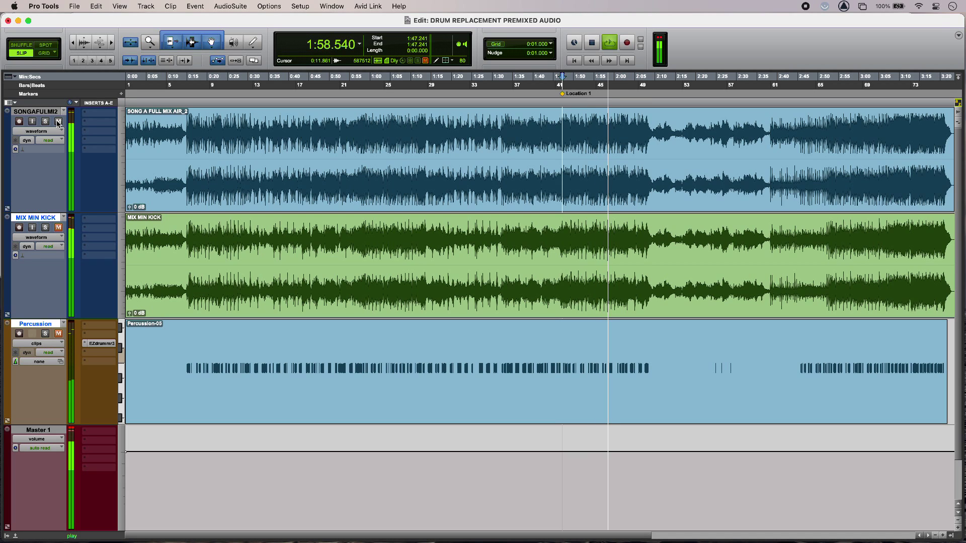
{"action": "key", "text": "space"}
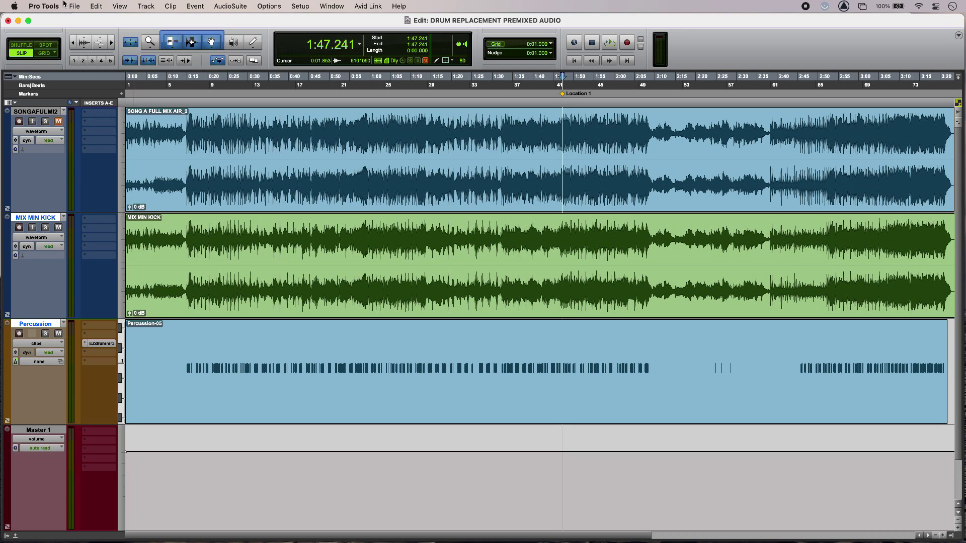
{"action": "key", "text": "space"}
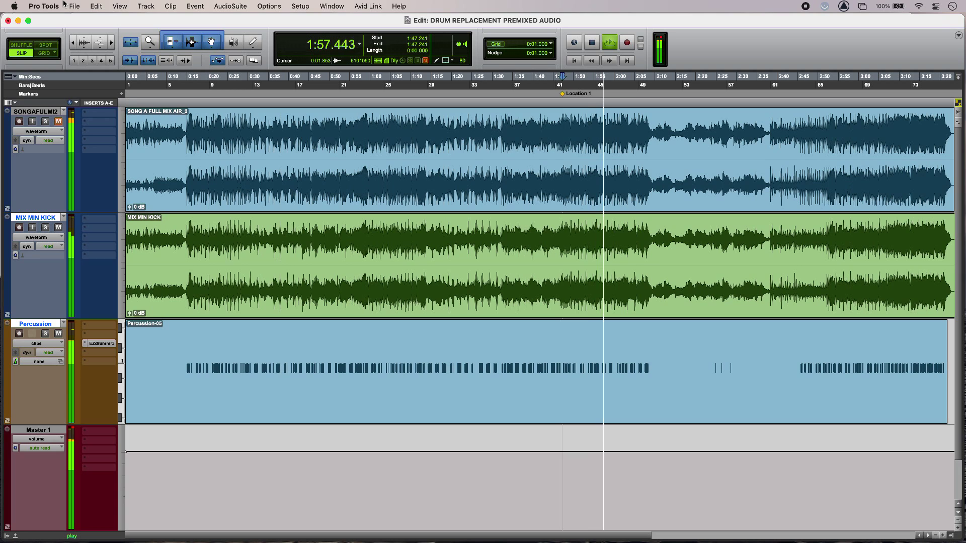
{"action": "key", "text": "space"}
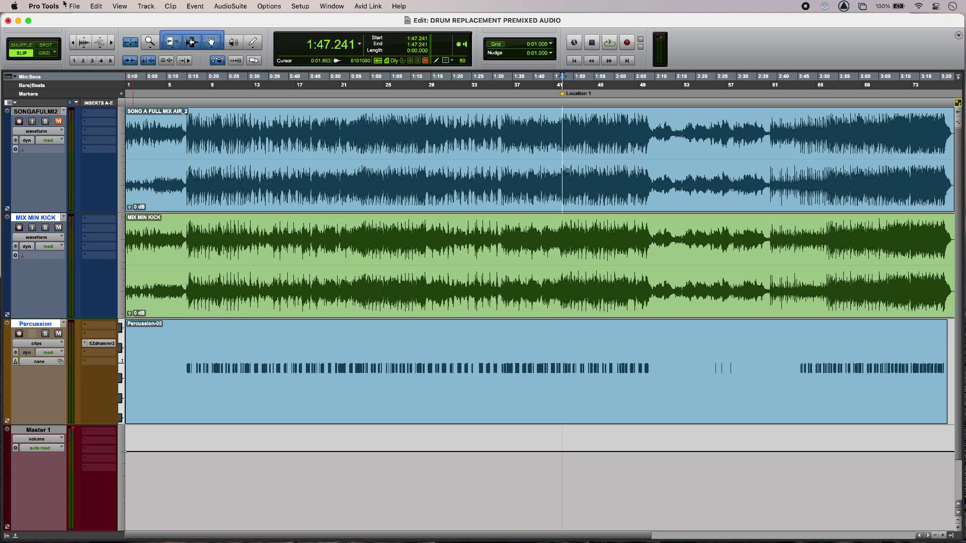
- Play the session from 0:15 to hear the kick-less mix with the new EZdrummer kick
{"action": "left_click", "coordinate": [187, 156]}
{"action": "key", "text": "space"}
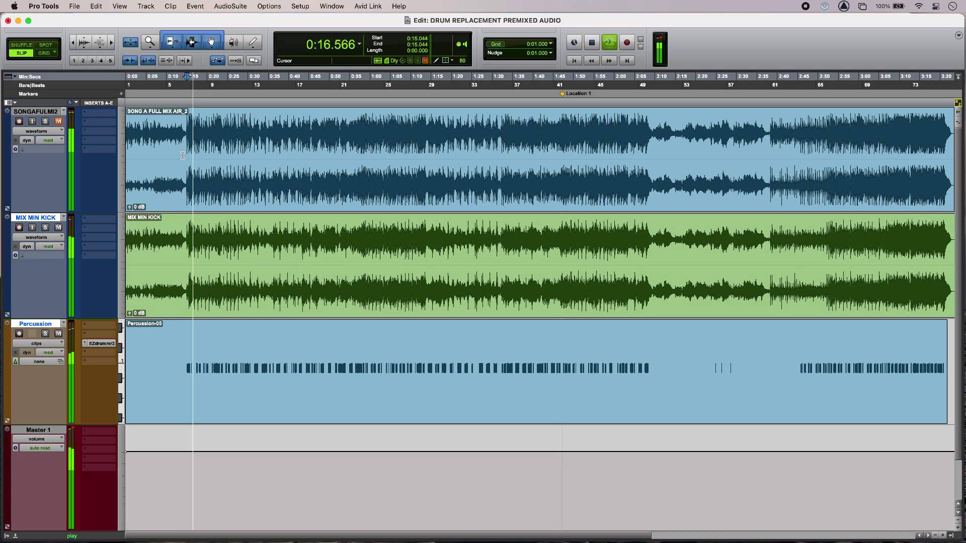